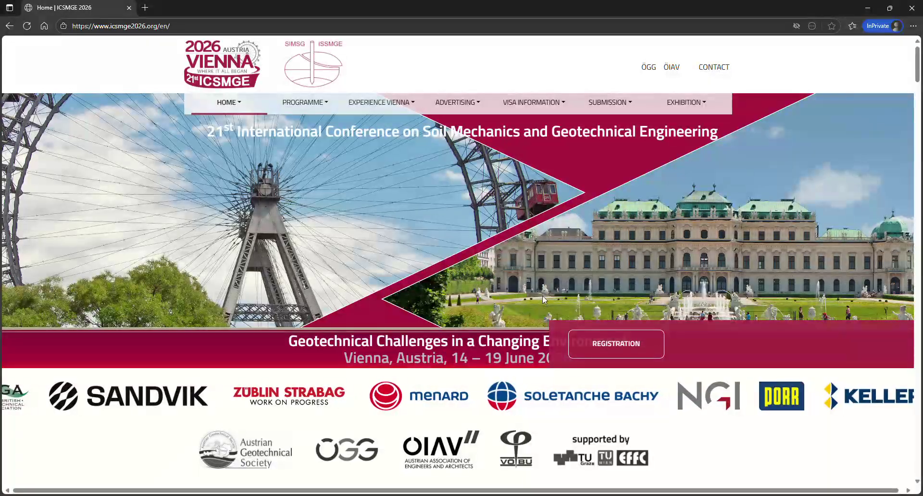
Open the Registration Login (Oegg Omnia) page from the conference website and bring up its account creation form.
scroll(546, 358, down, 10)
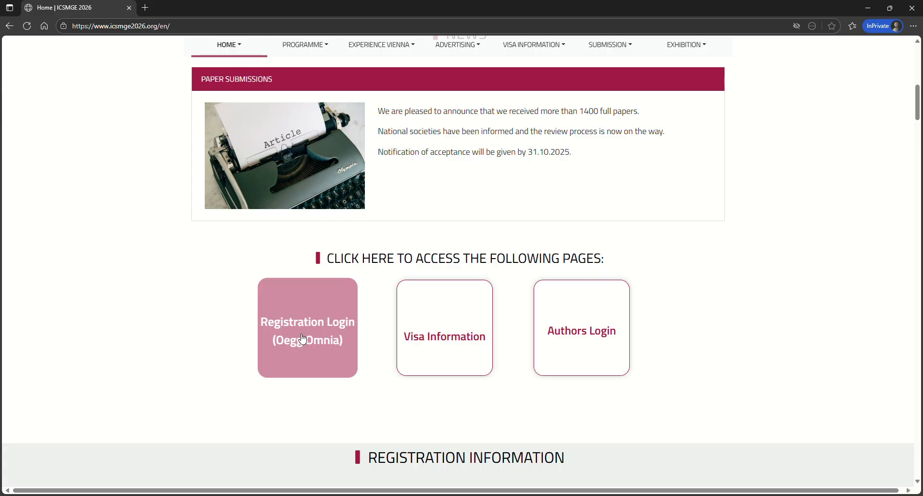
click(302, 339)
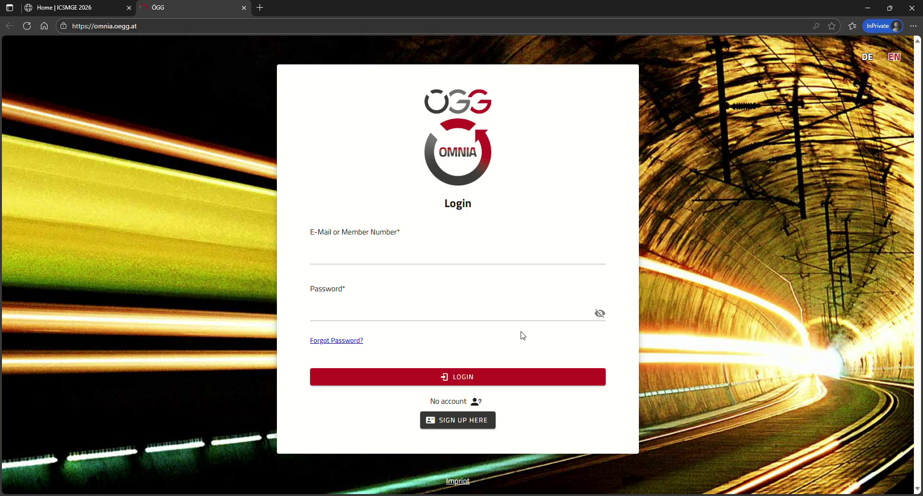
click(464, 423)
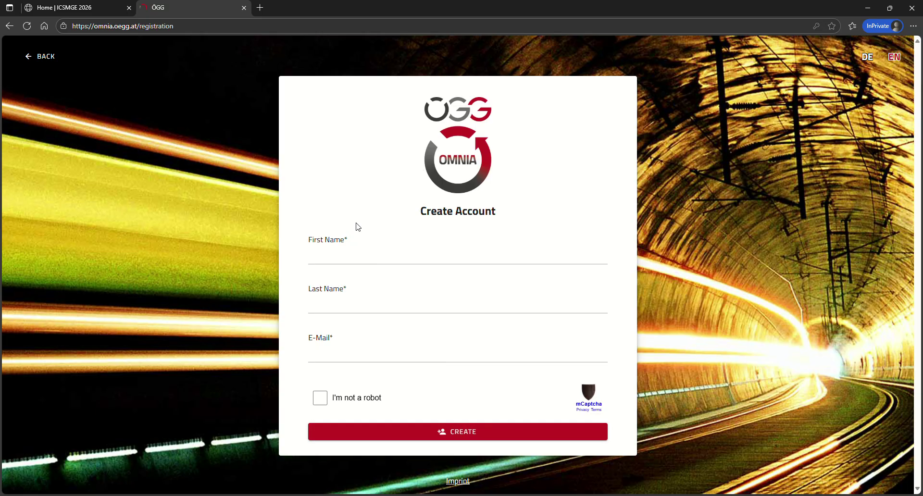
Return to the conference website, reopen the Oegg Omnia registration login, and log in with the account's e-mail and password.
click(92, 8)
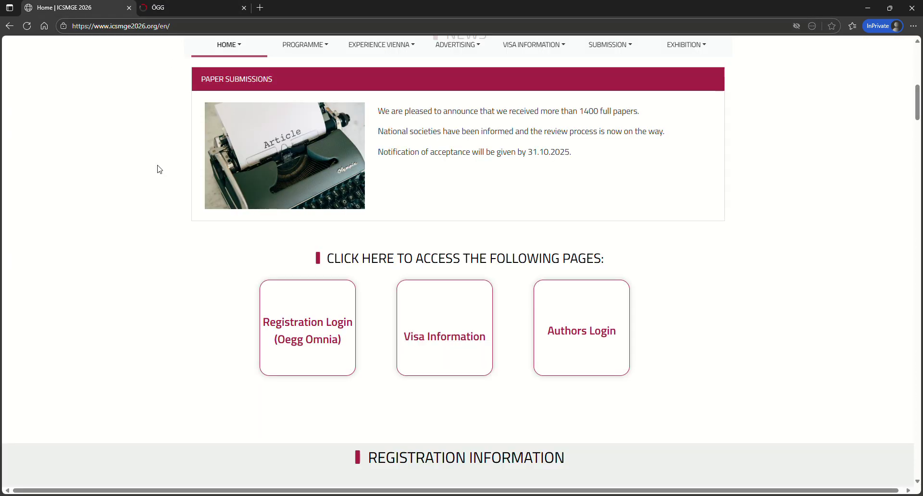
click(315, 333)
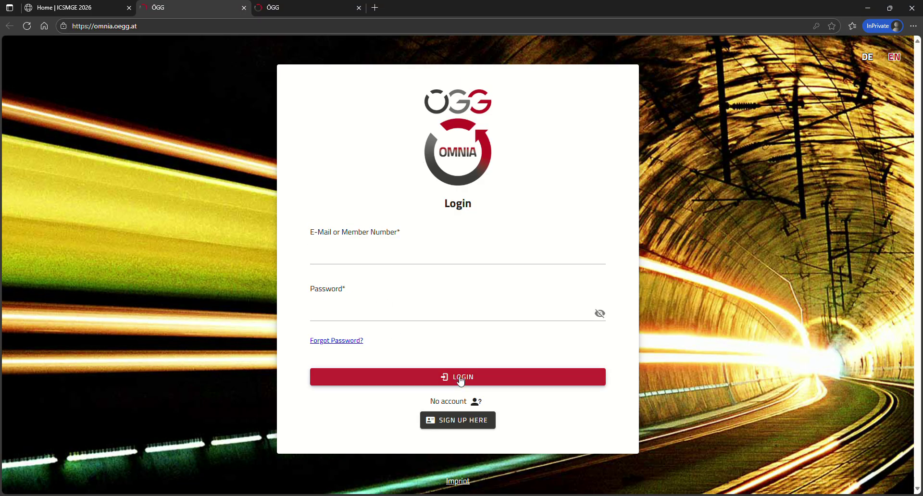
click(455, 258)
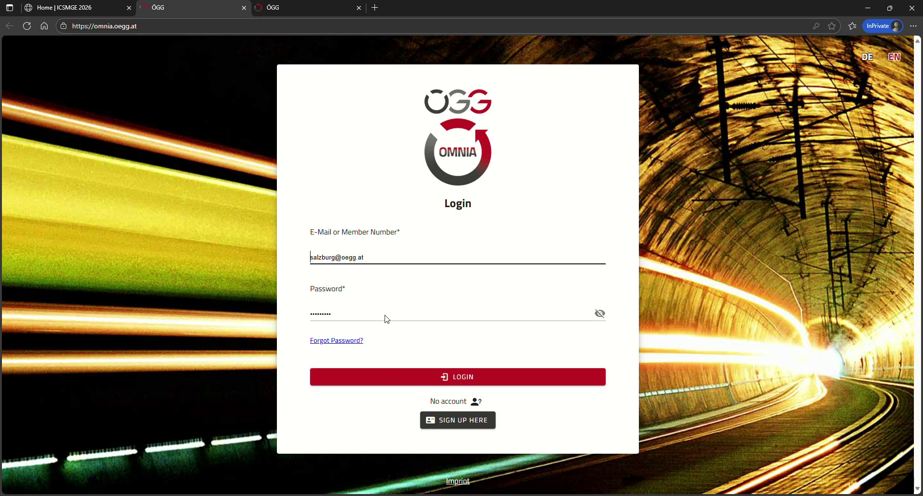
click(388, 339)
click(472, 379)
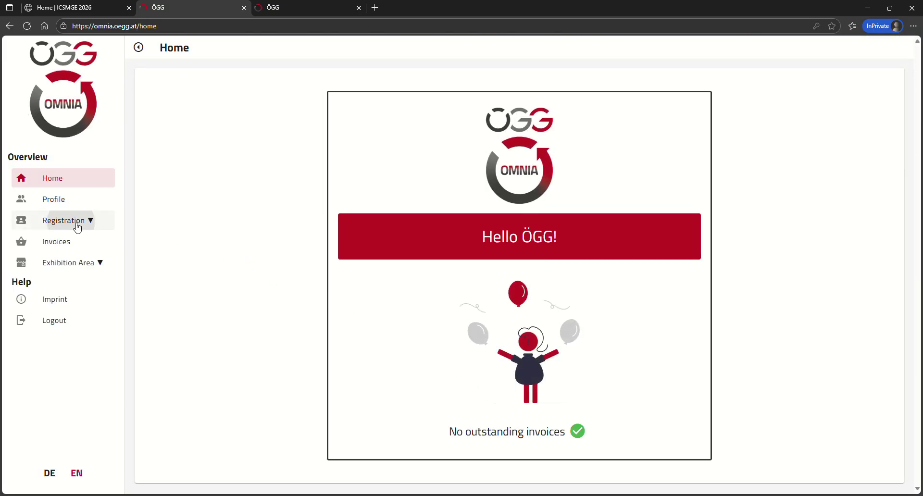
Start registering for the 21st International Conference on Soil Mechanics and Geotechnical Engineering and fill in Participant 1 with the ÖGG OMNIA data.
click(77, 222)
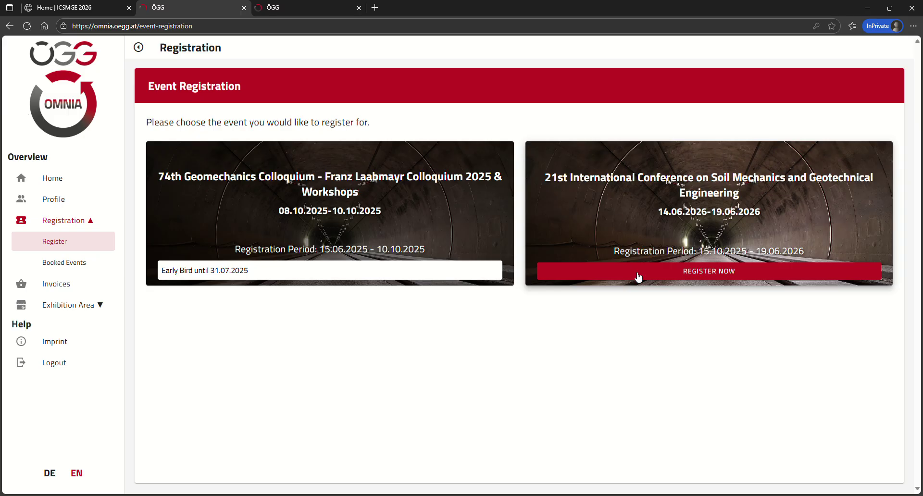
click(717, 275)
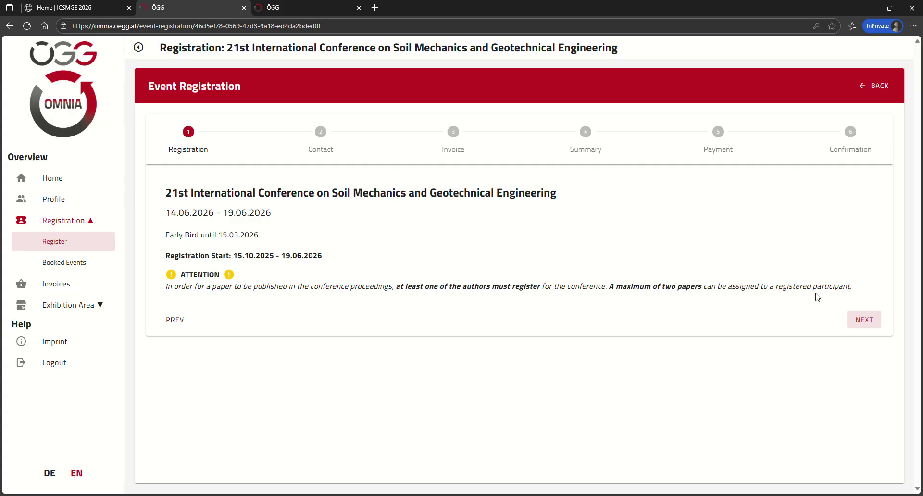
click(863, 322)
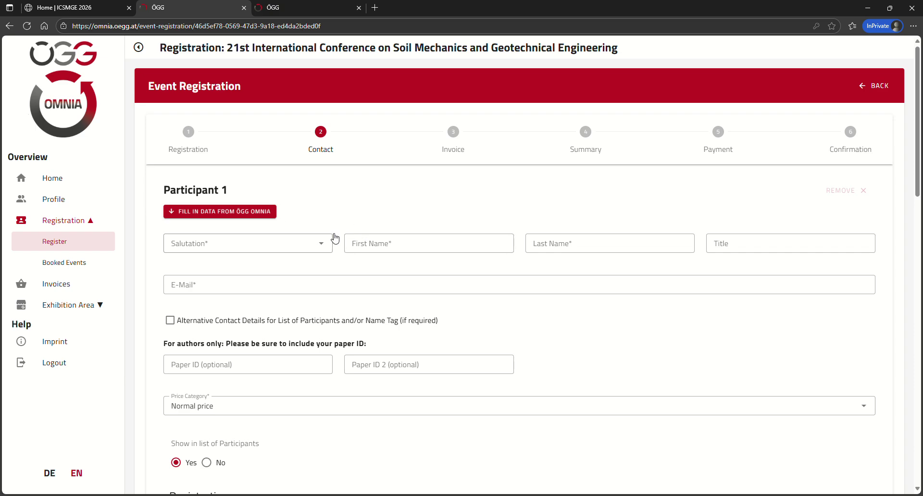
click(249, 212)
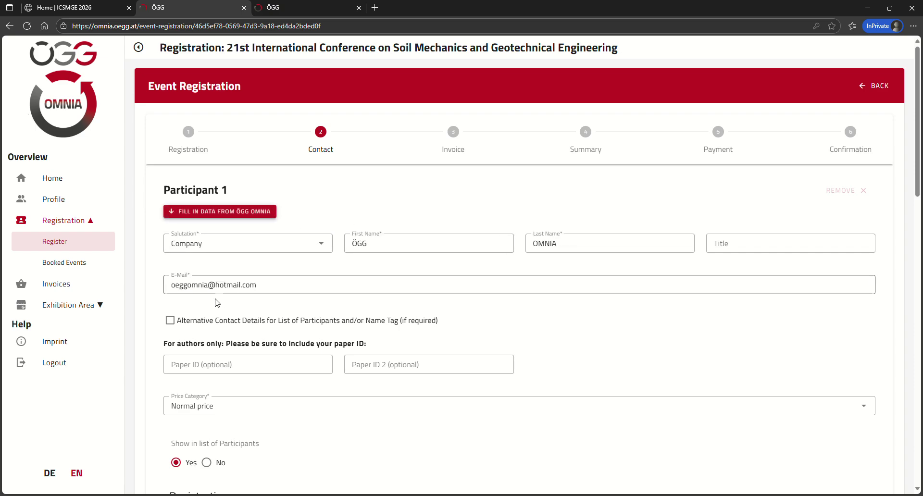
Show the alternative contact details fields for Participant 1's participant list entry and name tag, and turn the option off again.
click(171, 320)
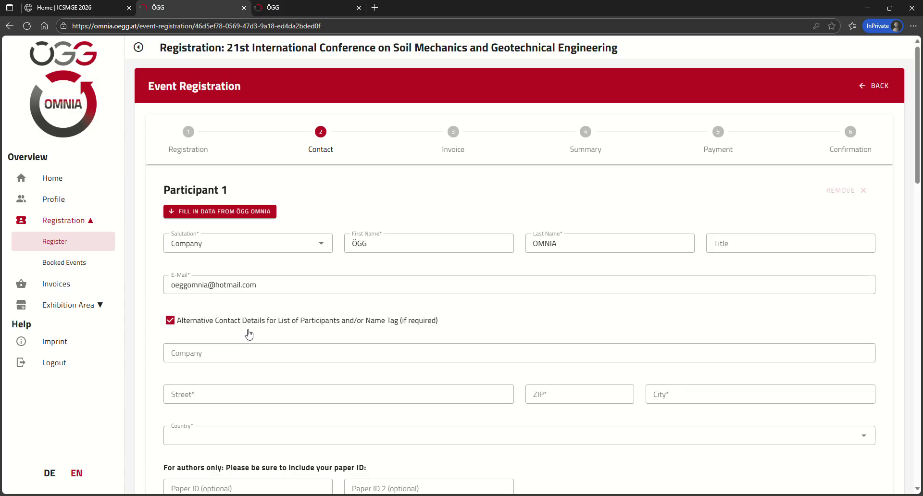
scroll(246, 280, down, 2)
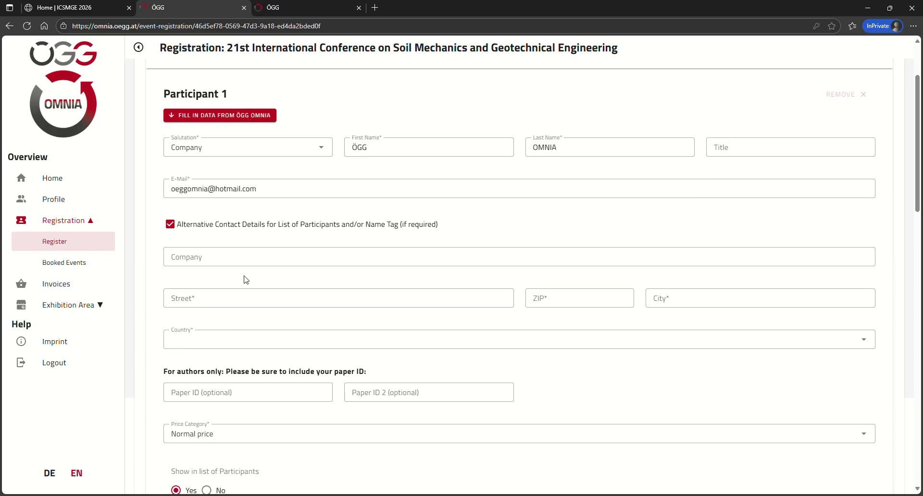
click(172, 226)
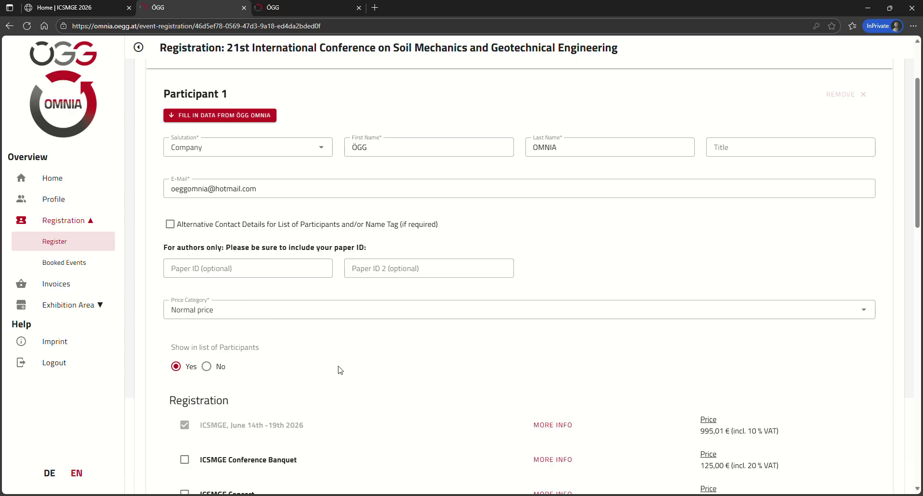
Set Participant 1's Welcome Reception option to "Yes, I will attend".
scroll(340, 367, down, 3)
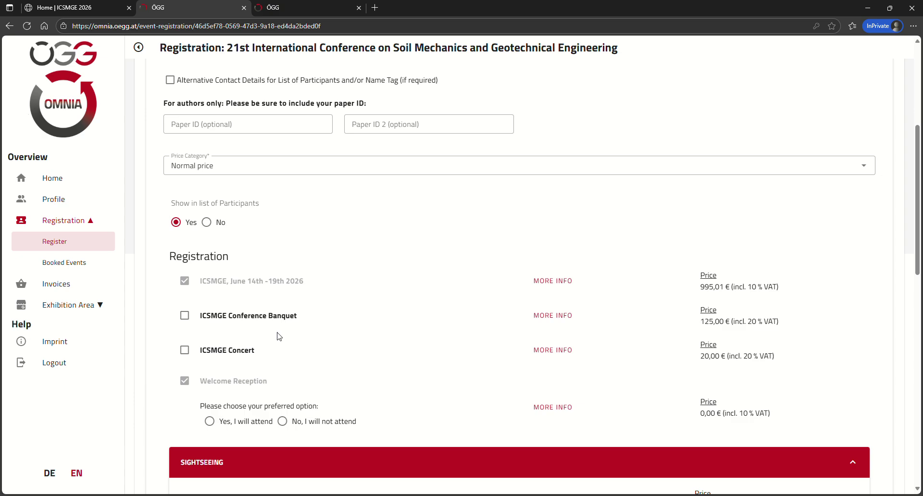
scroll(329, 338, down, 2)
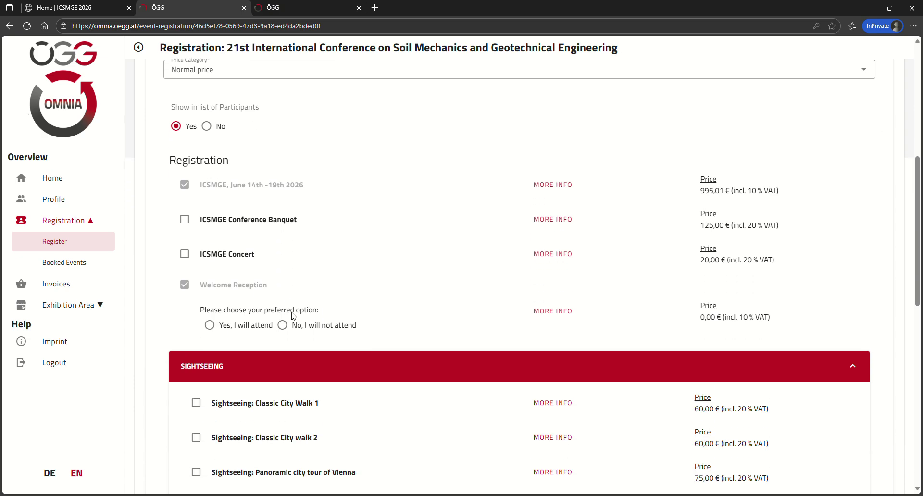
click(213, 326)
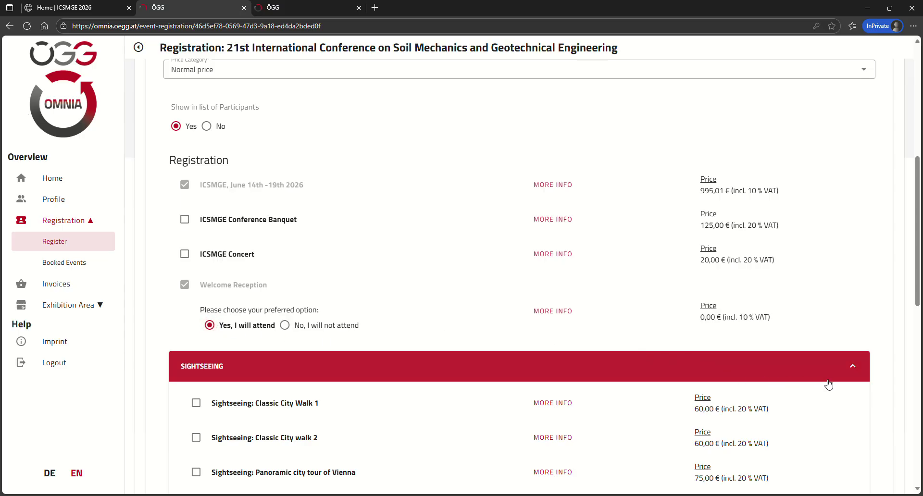
Look through the bookable Sightseeing, Technical Visit and Workshops offers, collapsing each section without selecting anything.
click(851, 368)
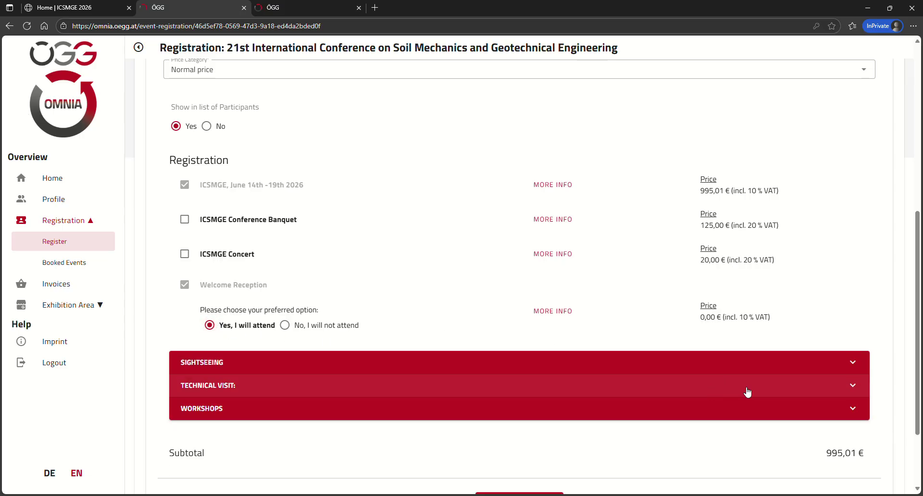
click(851, 385)
scroll(863, 341, down, 3)
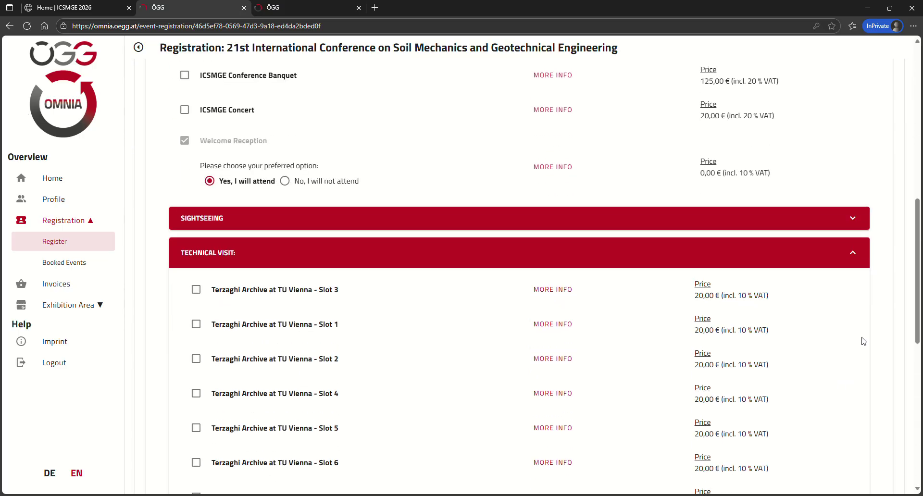
click(852, 253)
click(853, 306)
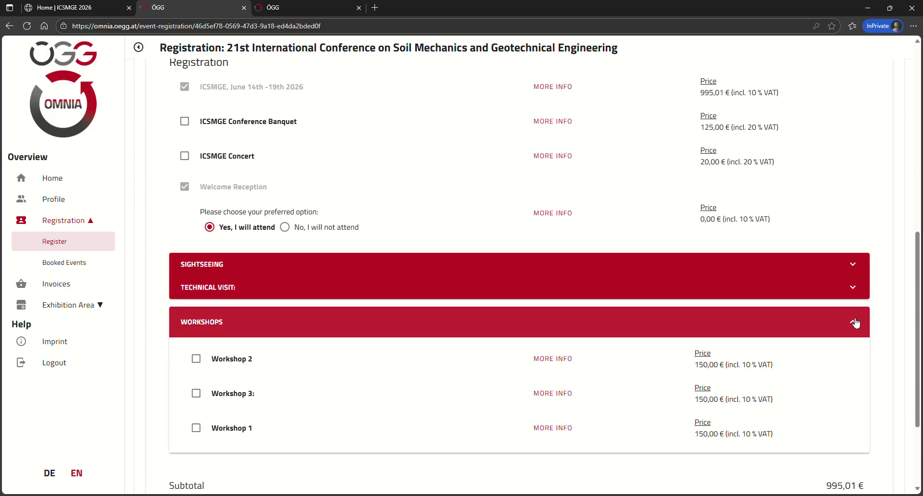
click(854, 322)
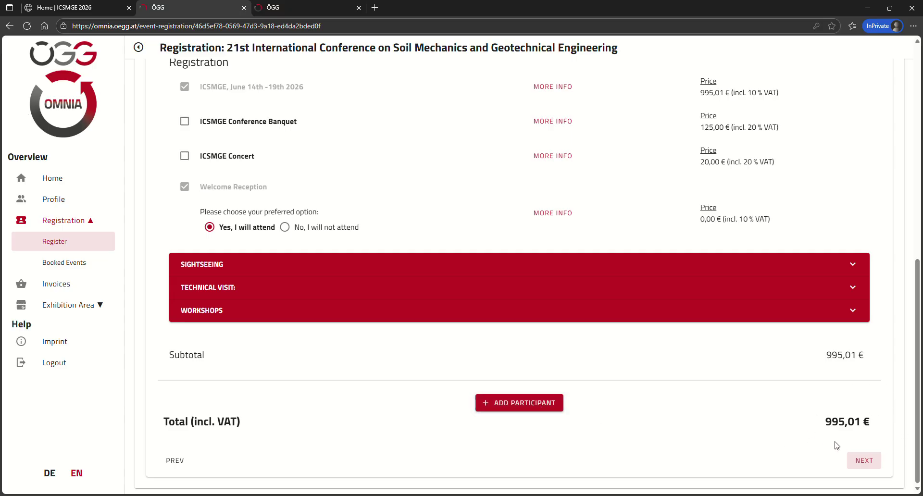
Continue to the invoice stage and confirm the existing ÖGG address as the contact address.
click(868, 464)
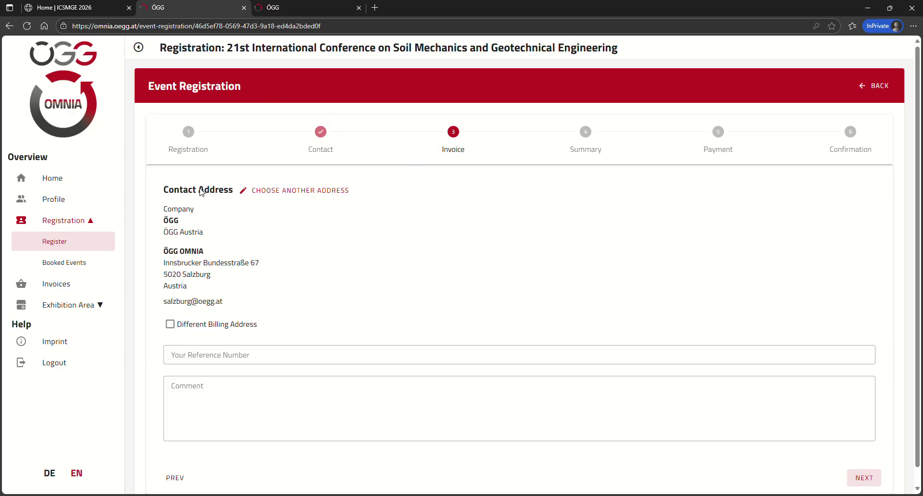
click(286, 195)
click(454, 317)
Enable a different billing address and inspect the form for adding a new one, returning to the invoice stage without saving.
click(170, 325)
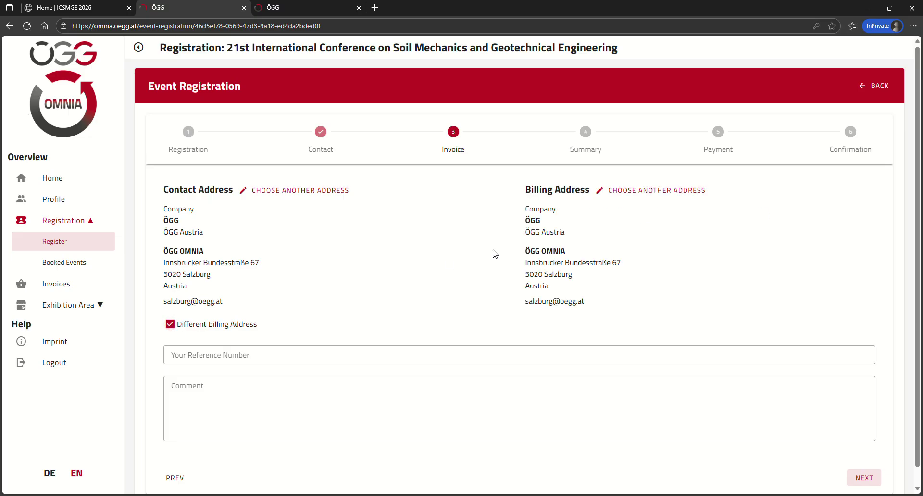
click(643, 196)
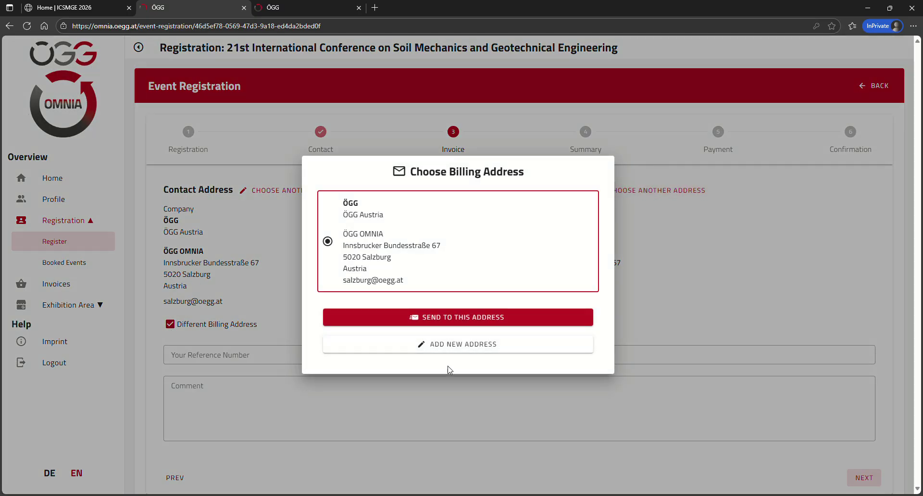
click(473, 344)
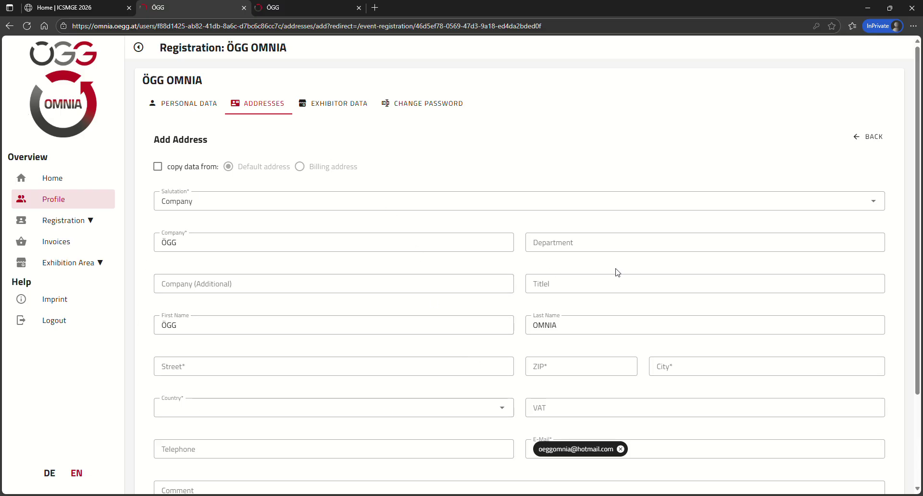
scroll(630, 268, down, 2)
scroll(438, 349, up, 1)
scroll(438, 349, up, 2)
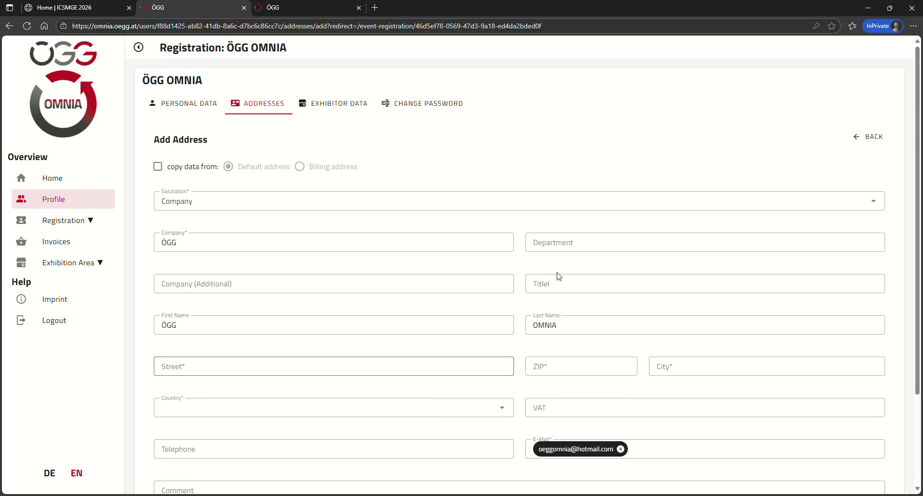
click(872, 136)
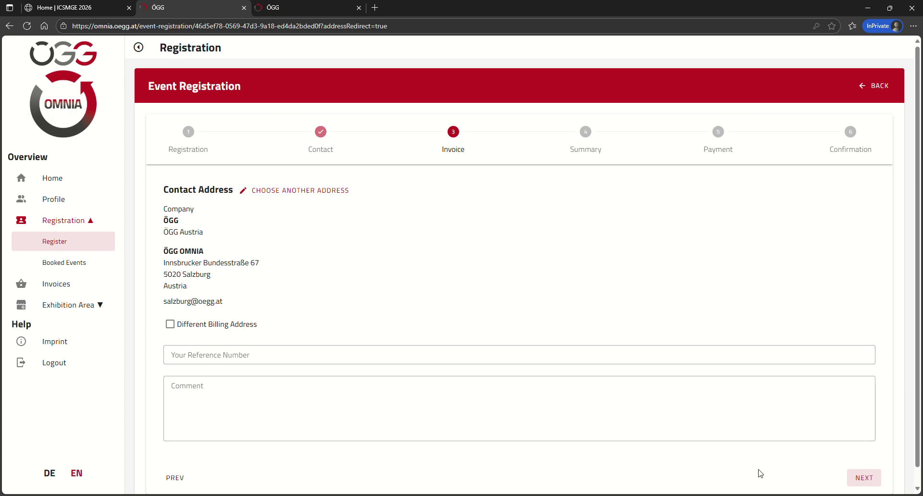
Continue to the summary and review the booked items, coupon code field, contact and billing addresses, and total.
click(857, 477)
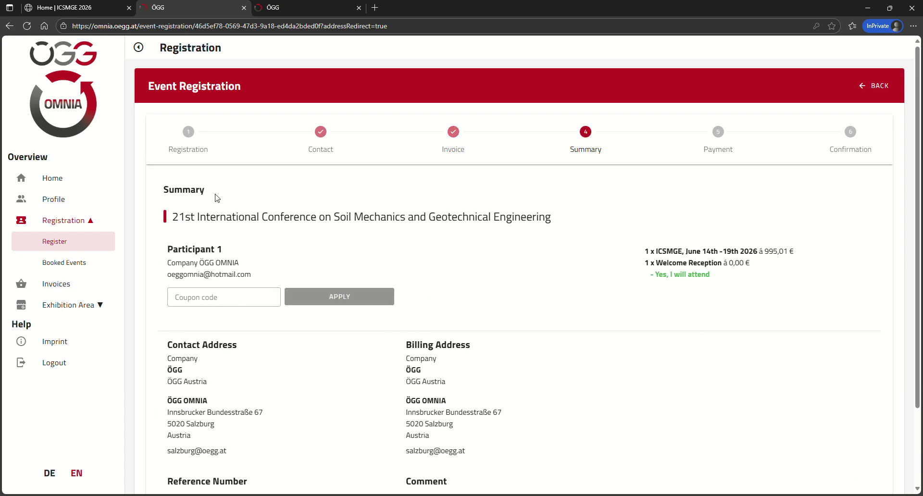
scroll(217, 198, down, 2)
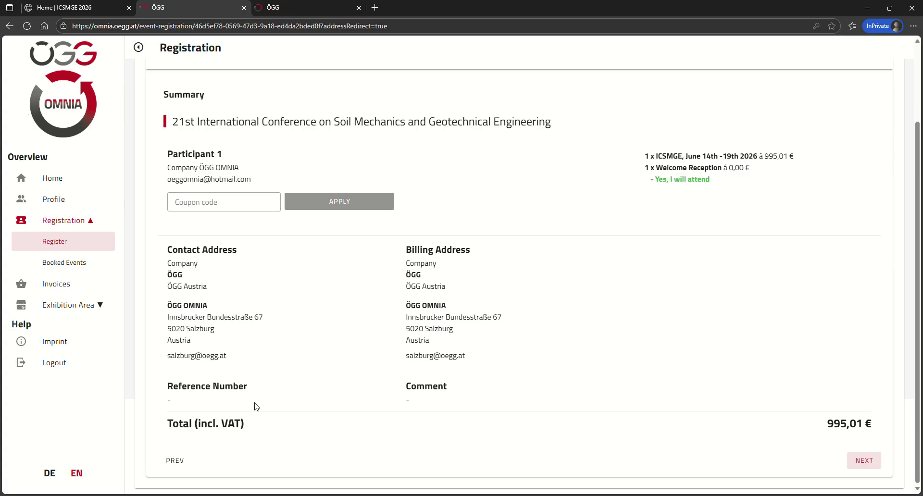
scroll(234, 225, up, 2)
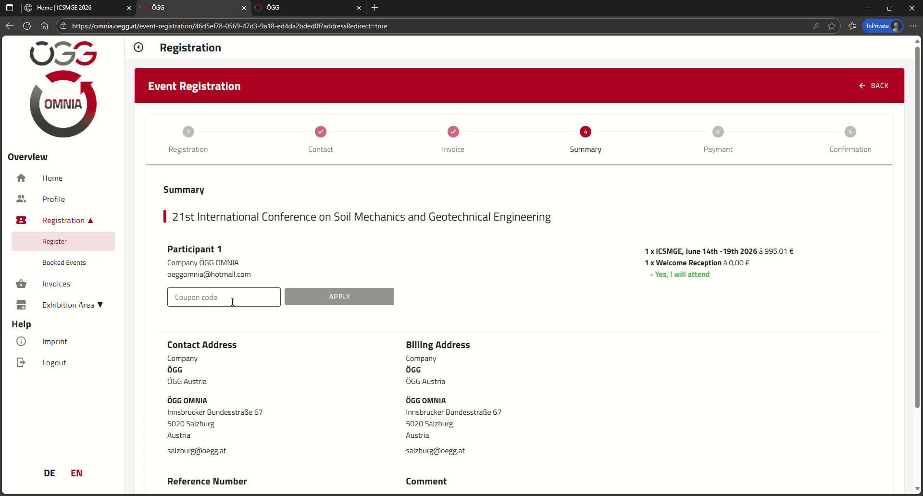
scroll(502, 312, down, 2)
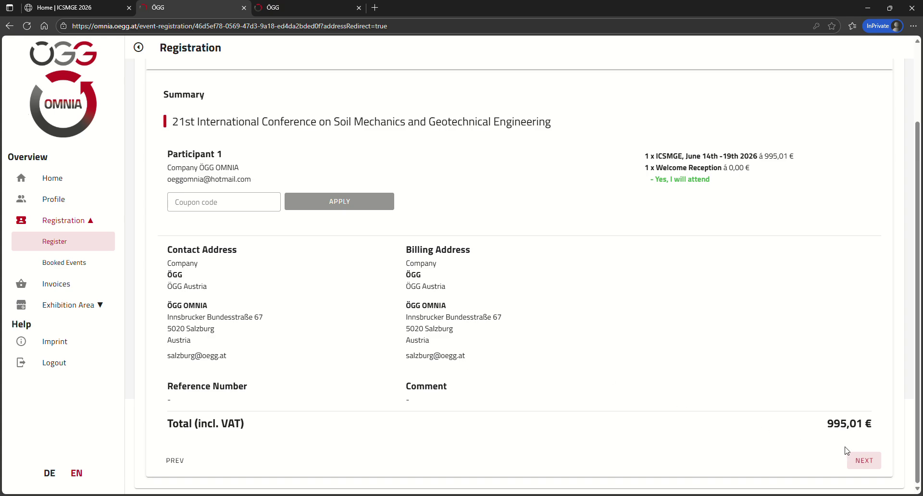
Proceed to the payment stage and agree to the Terms and Conditions.
click(871, 461)
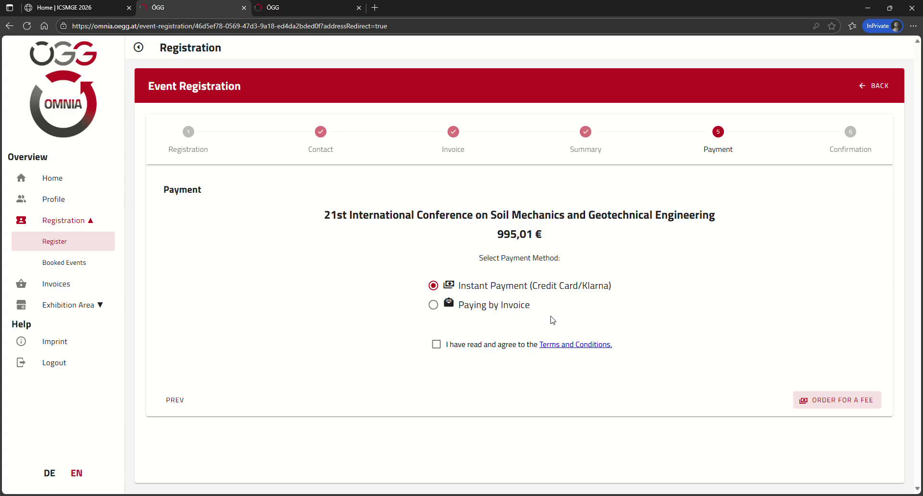
click(436, 345)
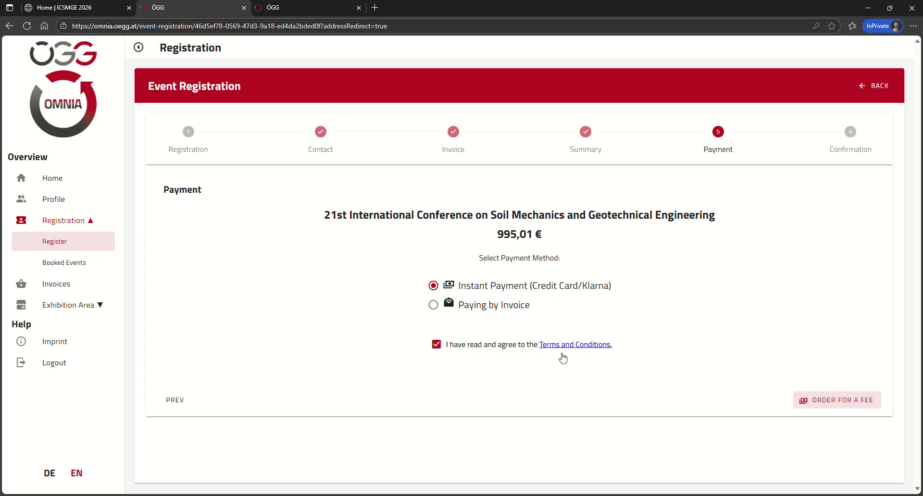